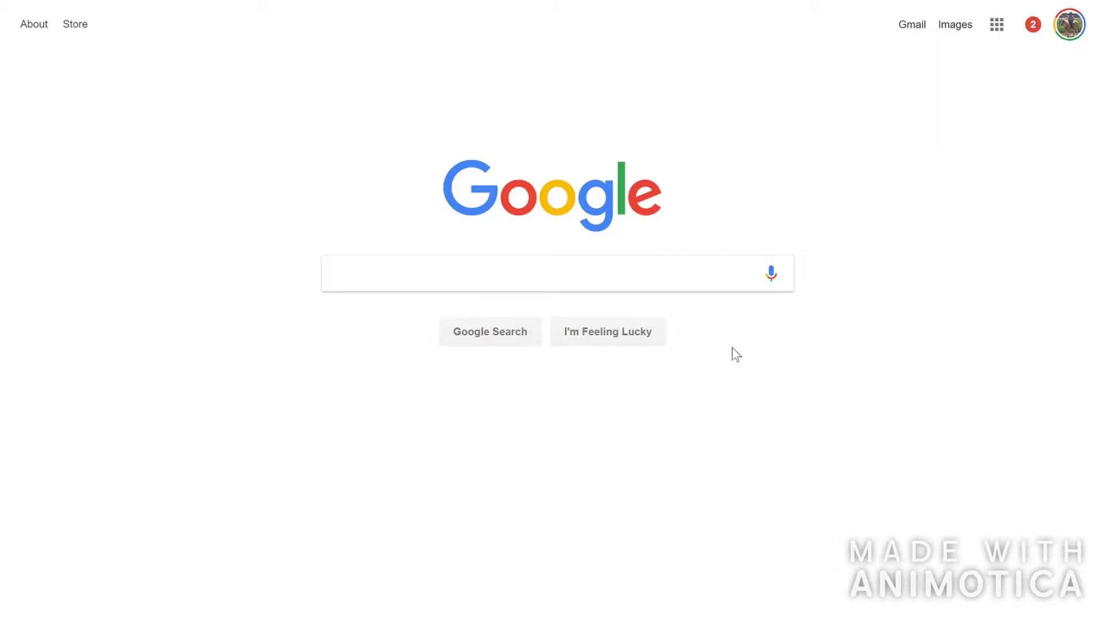
click(718, 285)
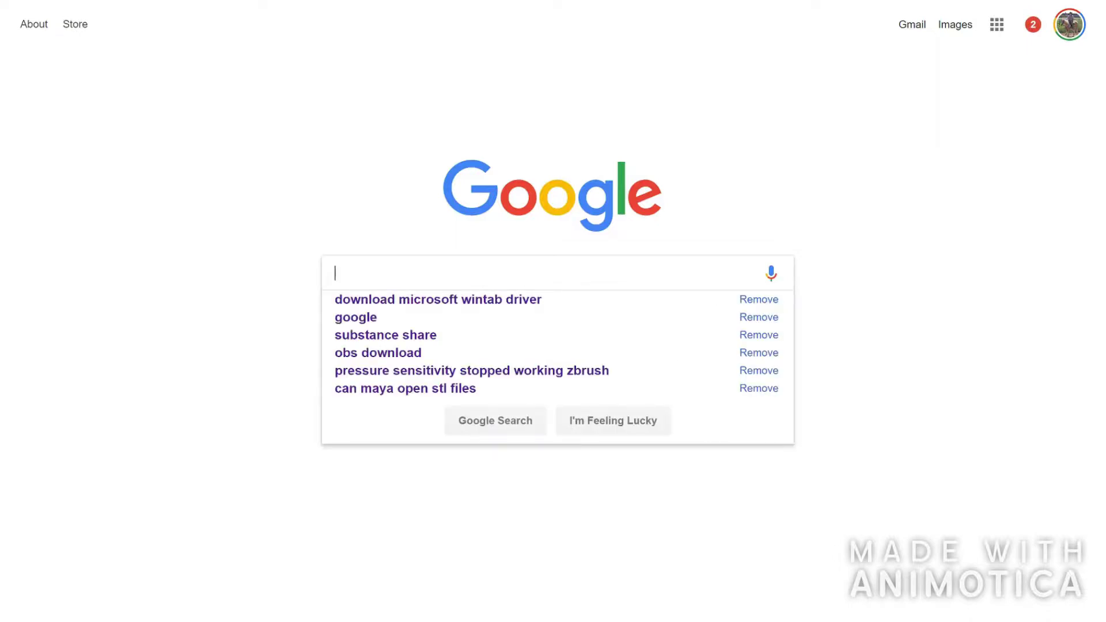
text(micro)
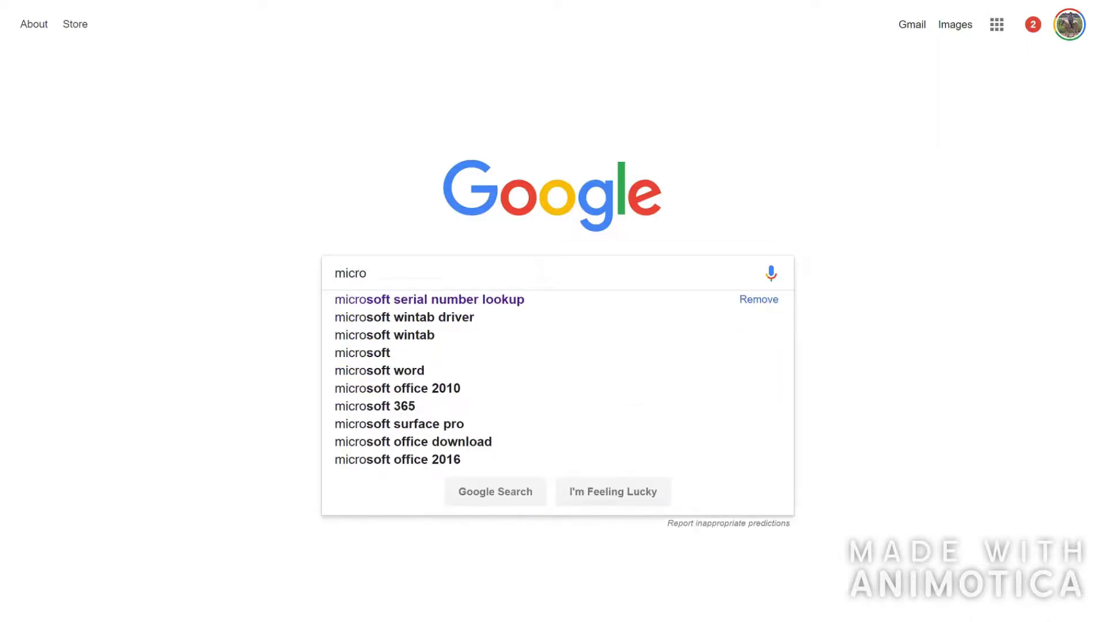
text(so)
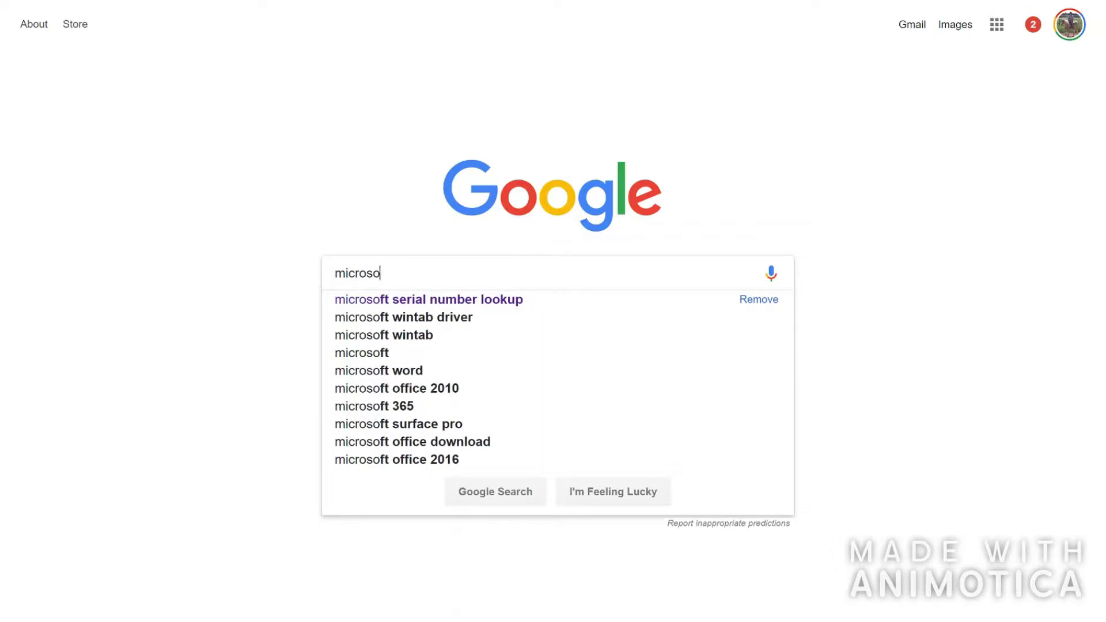
key(BackSpace)
key(BackSpace)
key(BackSpace)
key(BackSpace)
key(BackSpace)
key(BackSpace)
key(BackSpace)
- Search Google for "download microsoft wintab driver" and open Microsoft's Surface Pro 4 Drivers and Firmware download page
text(download)
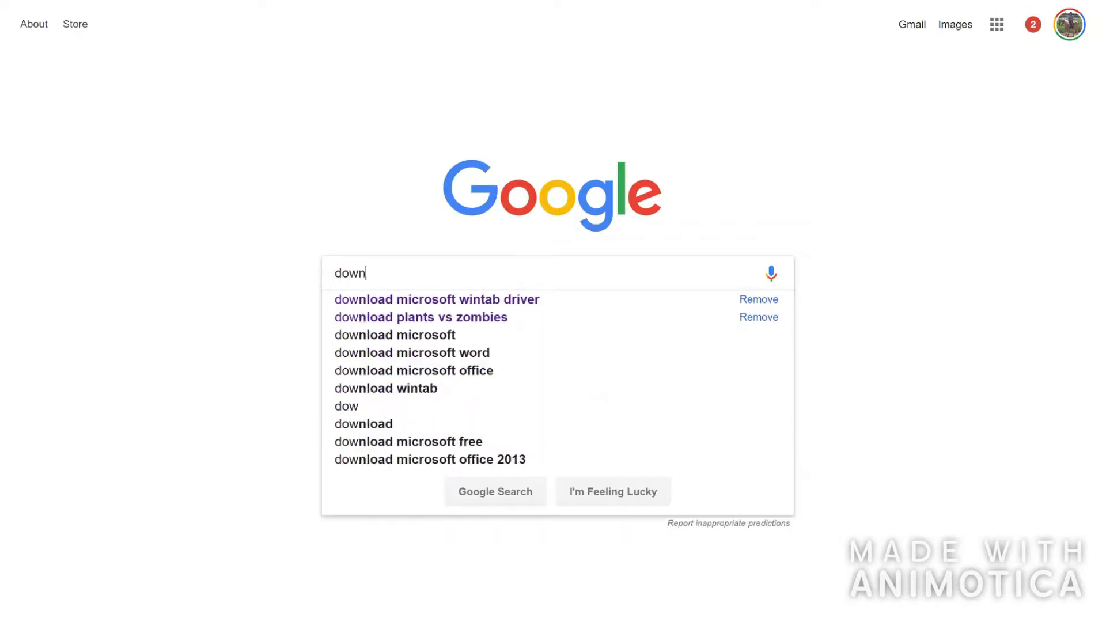
click(545, 301)
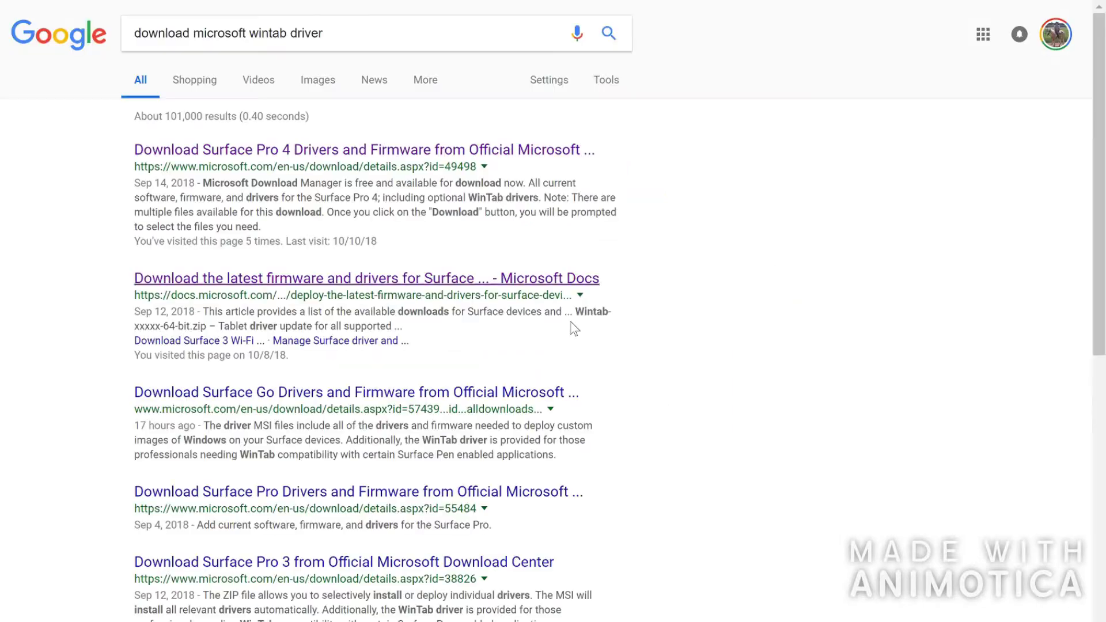
click(470, 151)
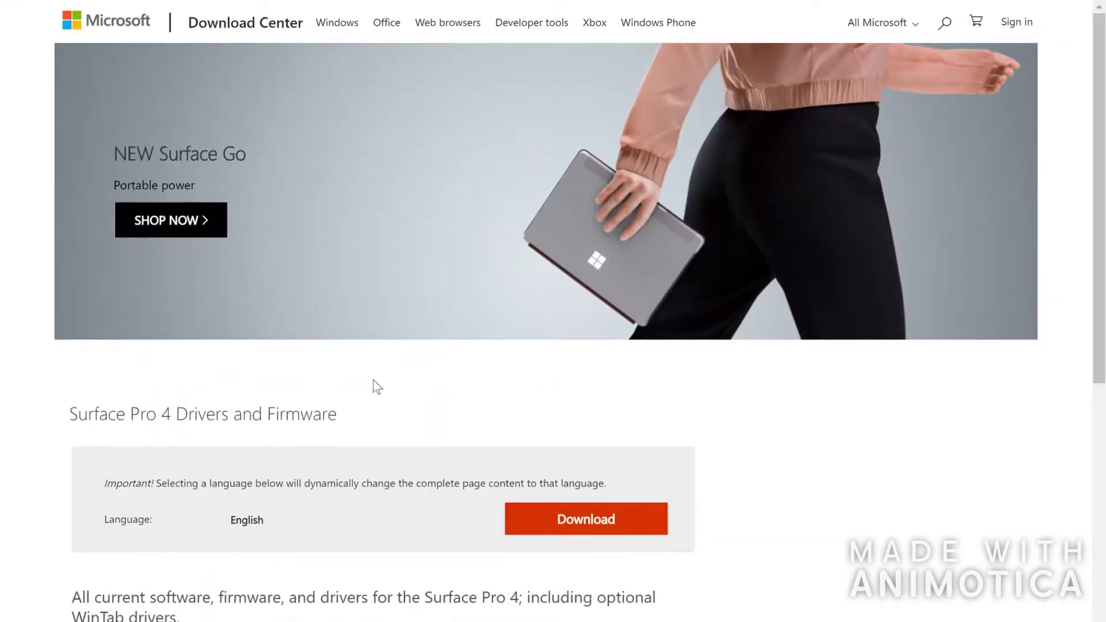
- Open the Surface Pro 4 download choices, select Wintab_x64_1.0.0.20.zip, and dismiss the list without downloading
scroll(355, 433, down, 4)
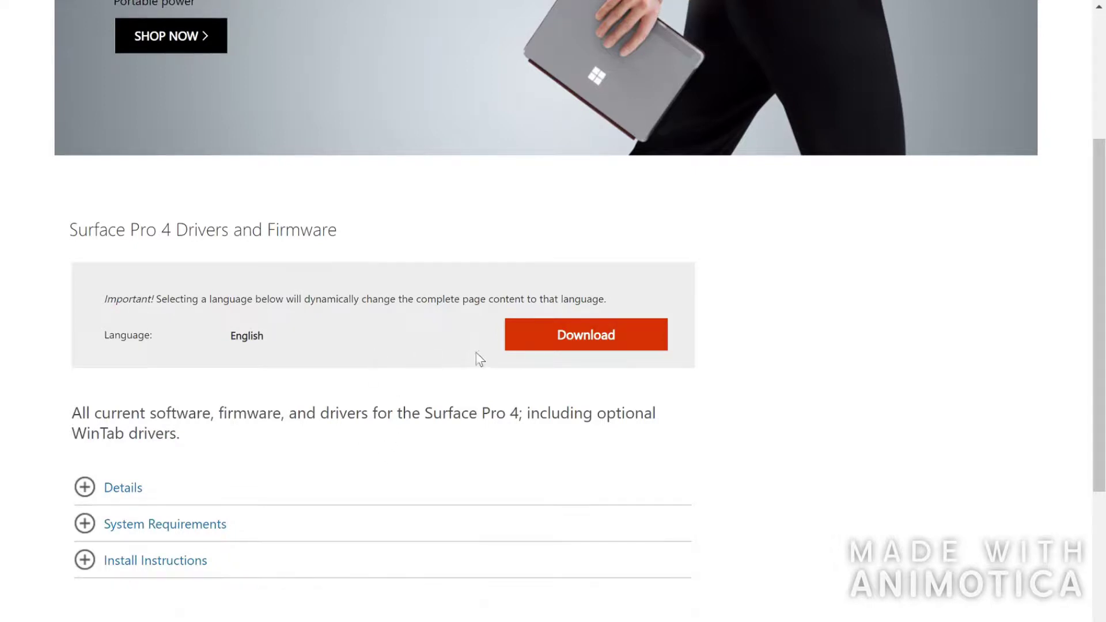
click(578, 342)
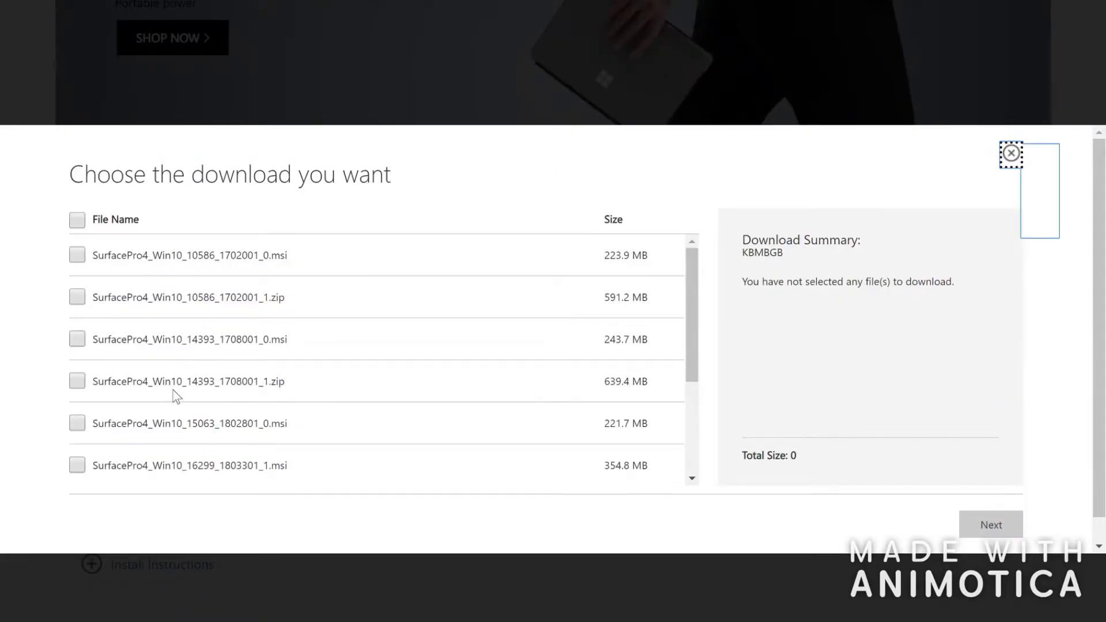
scroll(199, 364, down, 1)
scroll(199, 364, down, 3)
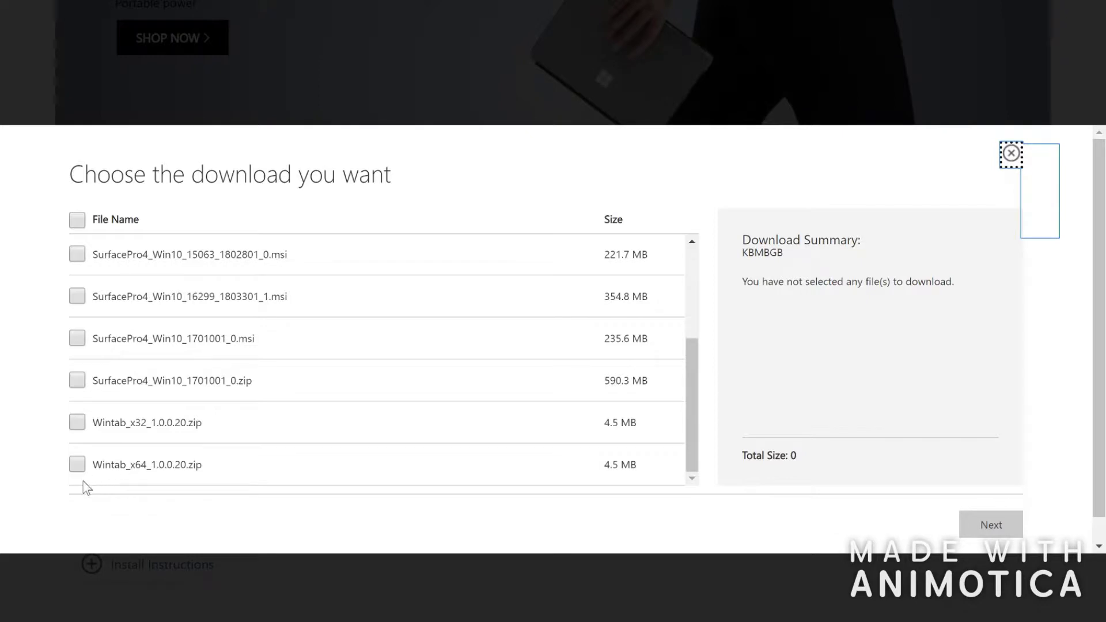
click(77, 464)
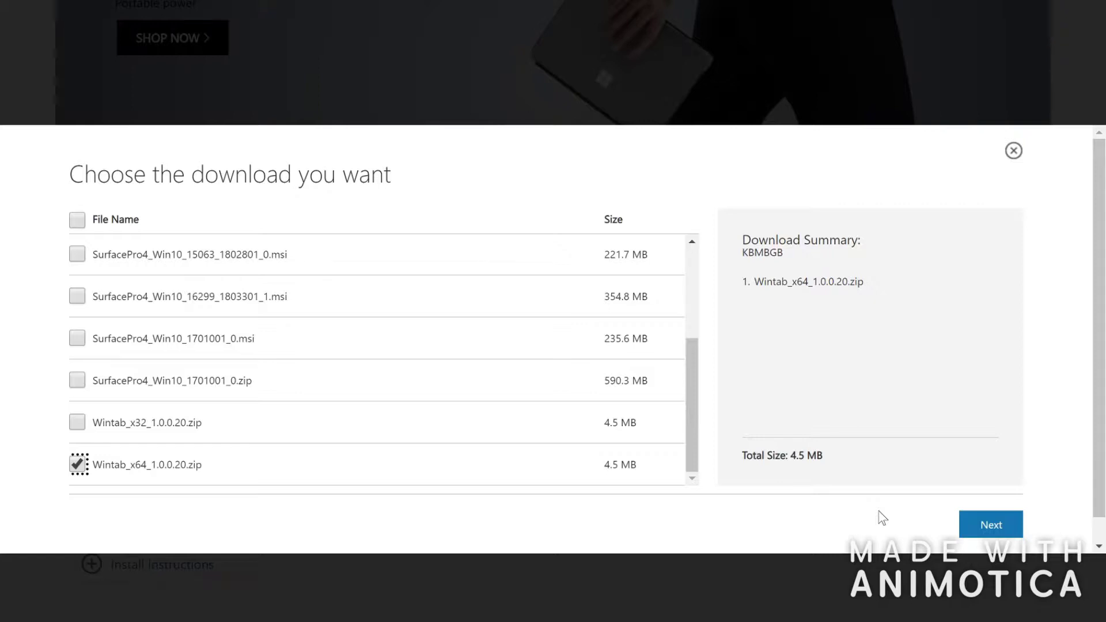
click(839, 75)
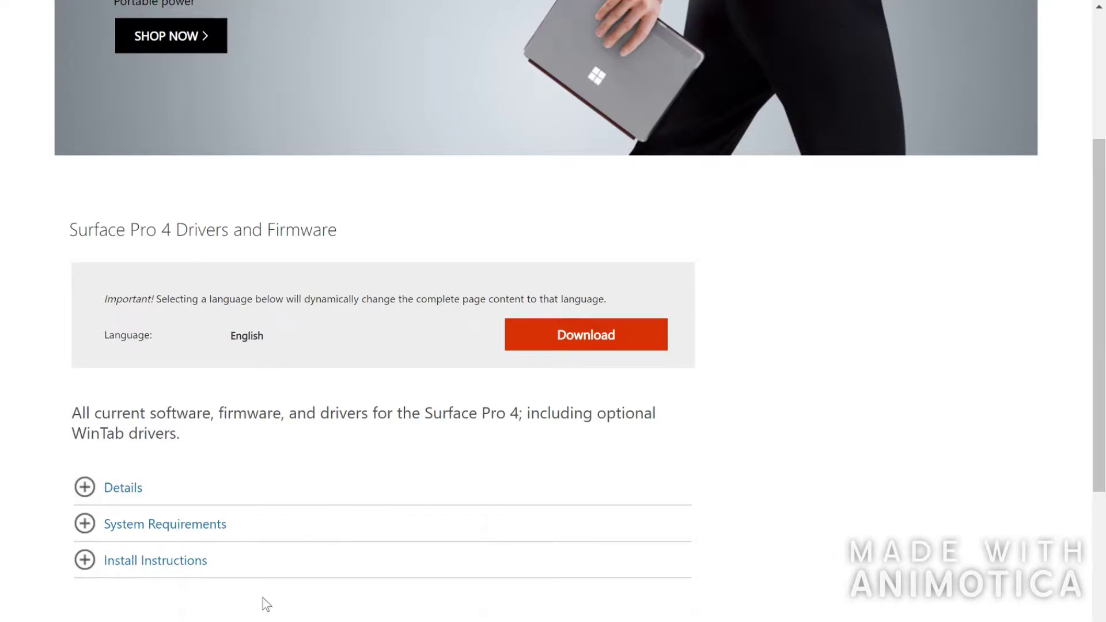
- Launch the Registry Editor by running regedit from the Windows Run dialog
key(super+s)
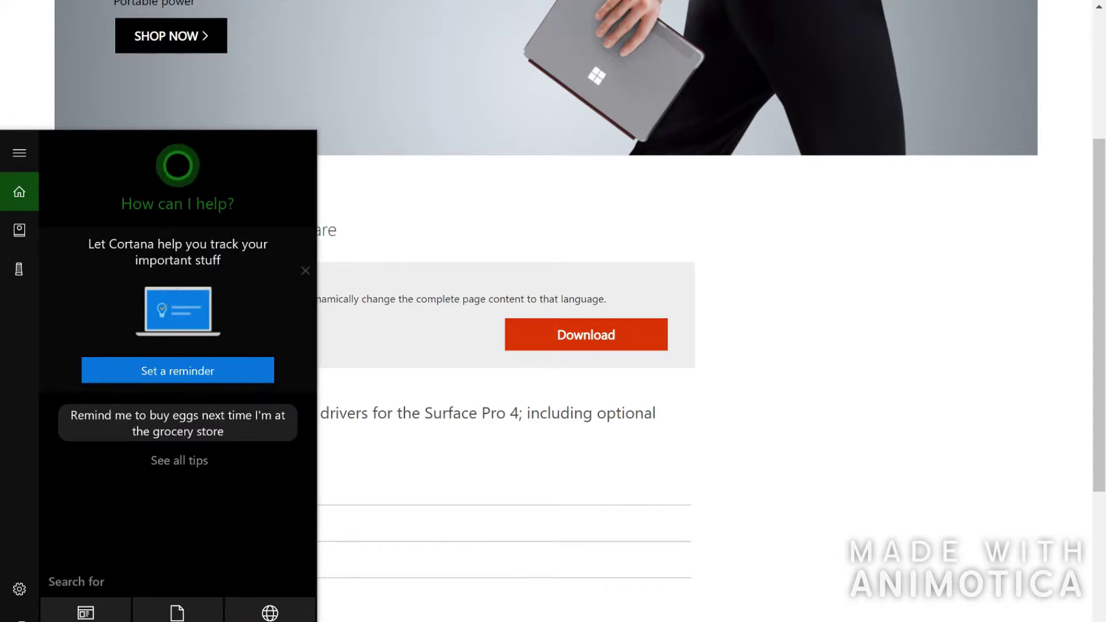
text(run)
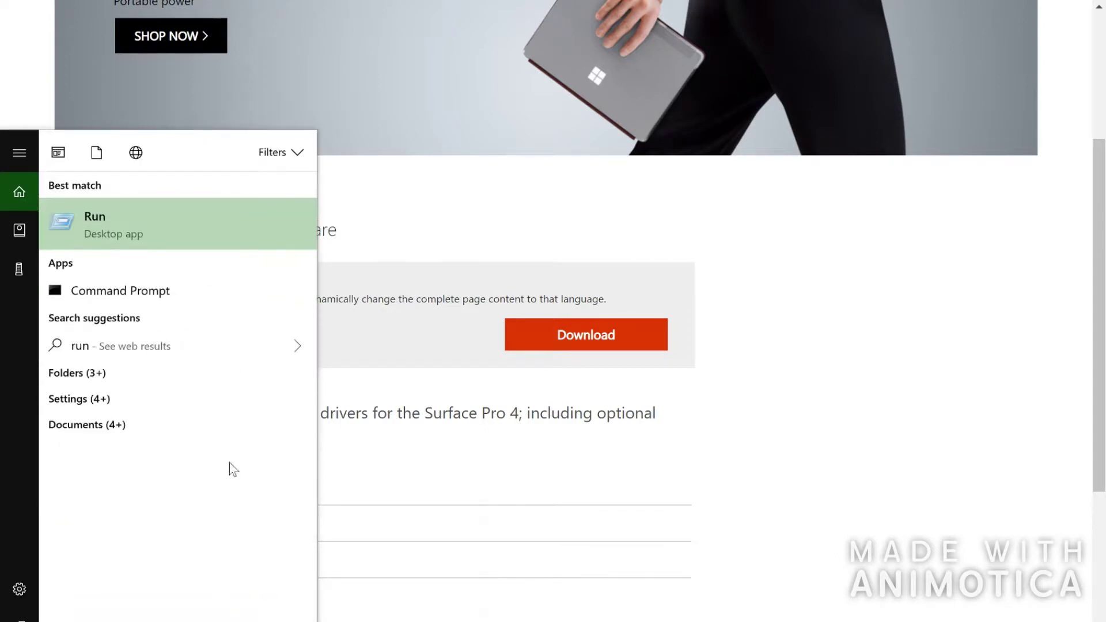
click(113, 220)
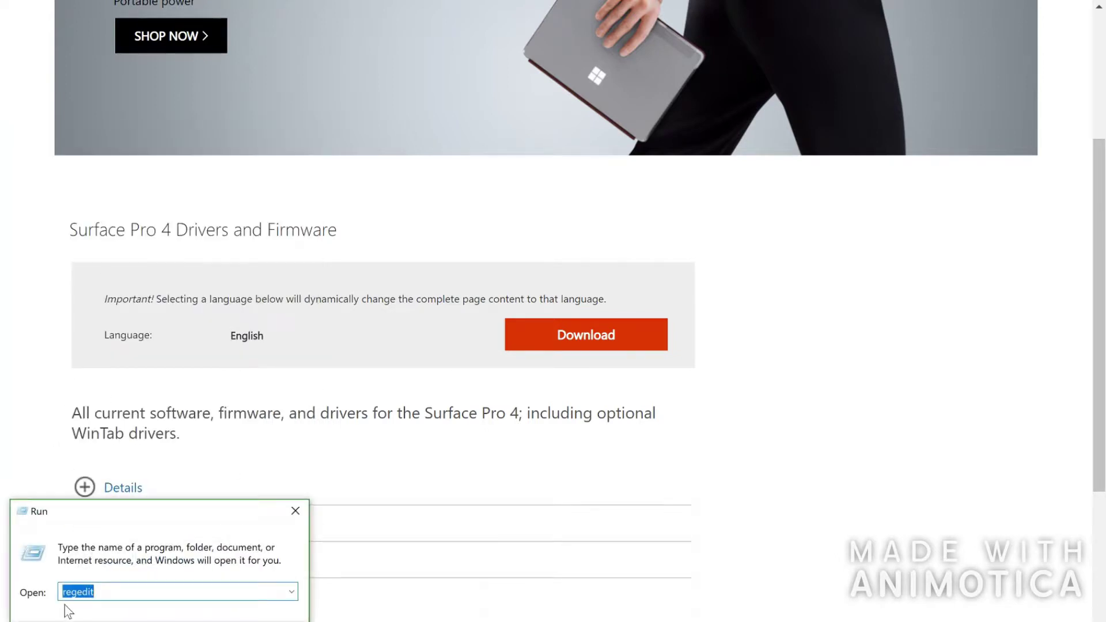
click(97, 592)
key(Return)
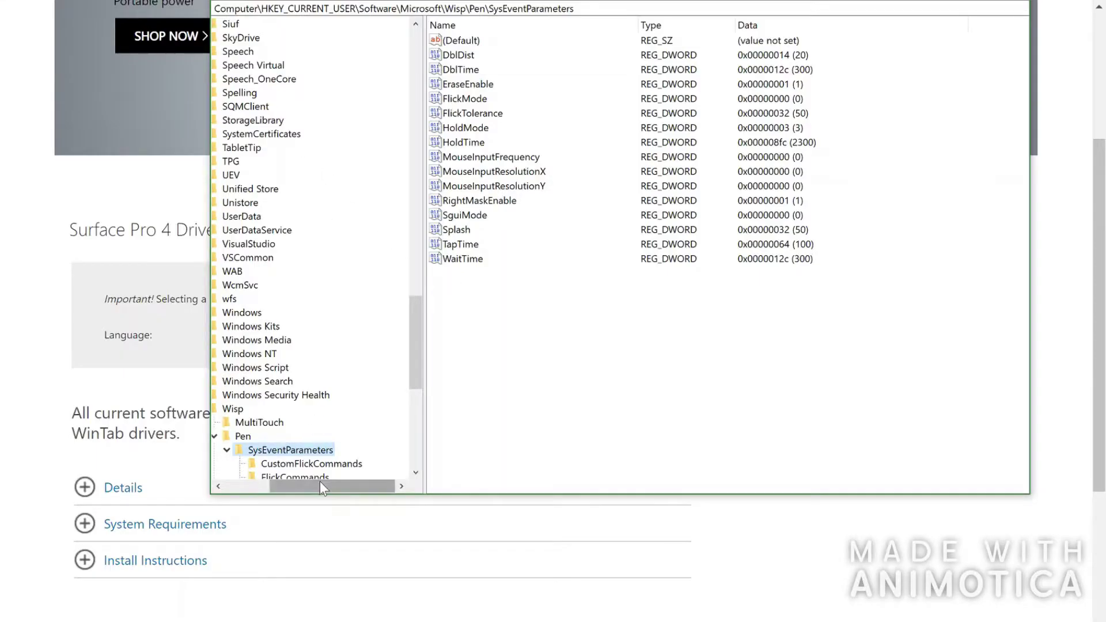
- Inspect the FlickMode value under HKEY_CURRENT_USER\Software\Microsoft\Wisp\Pen\SysEventParameters and close it without changing it
drag(319, 482, 232, 482)
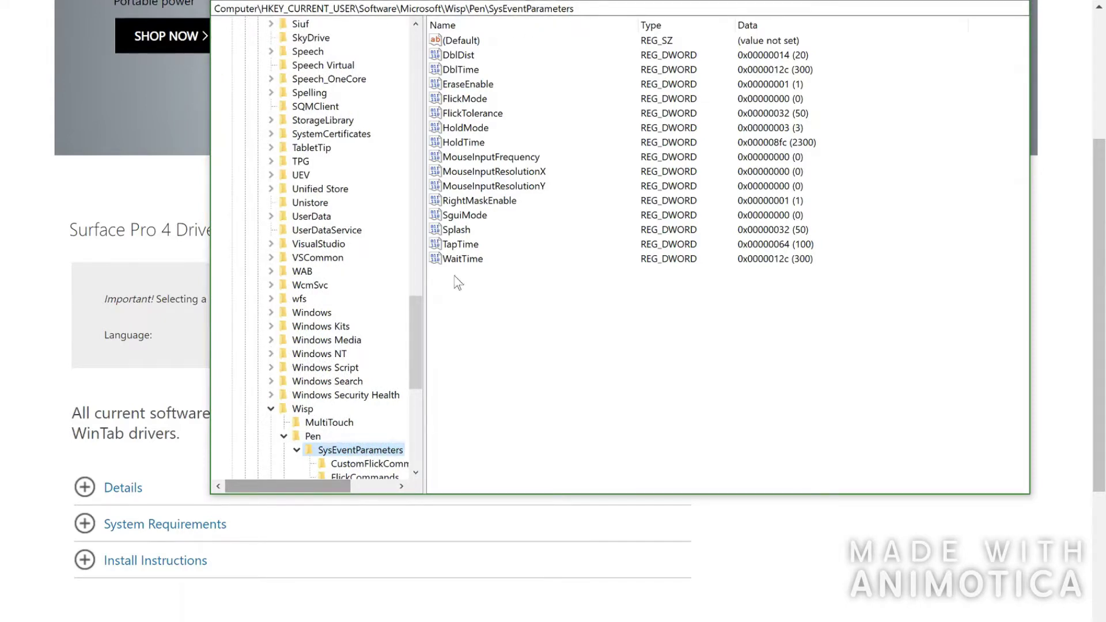
drag(416, 311, 461, 38)
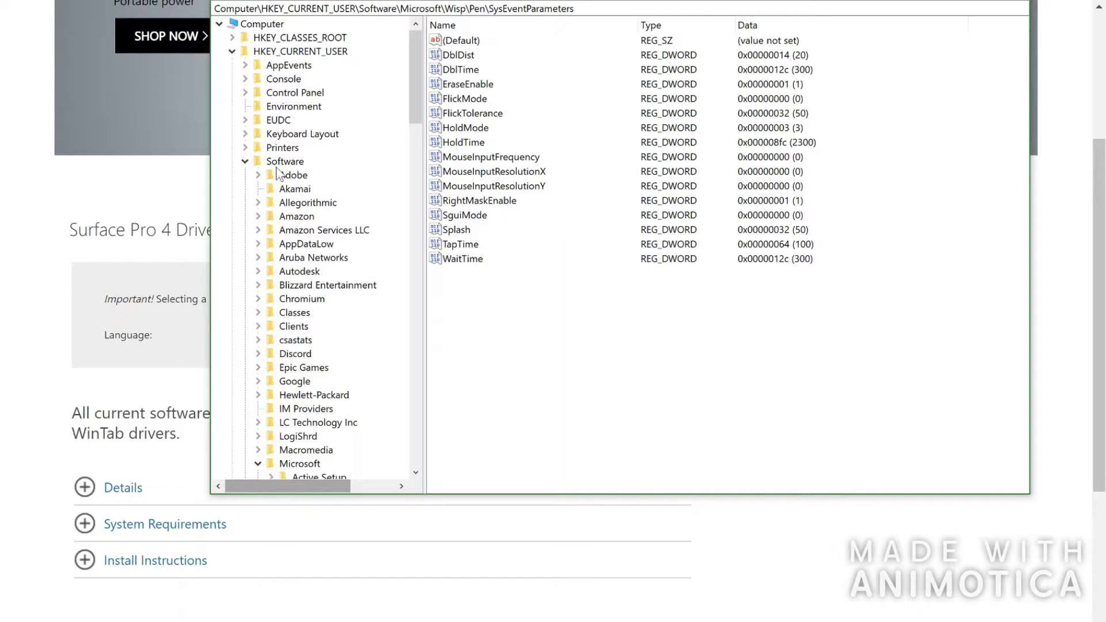
drag(415, 118, 414, 178)
drag(413, 129, 378, 352)
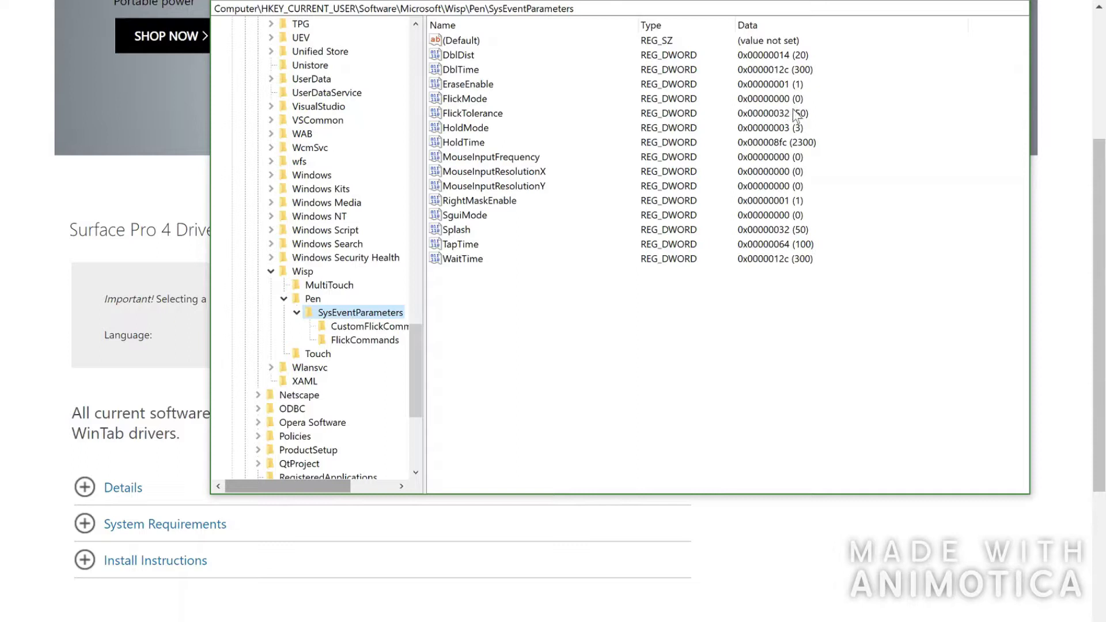
right_click(470, 98)
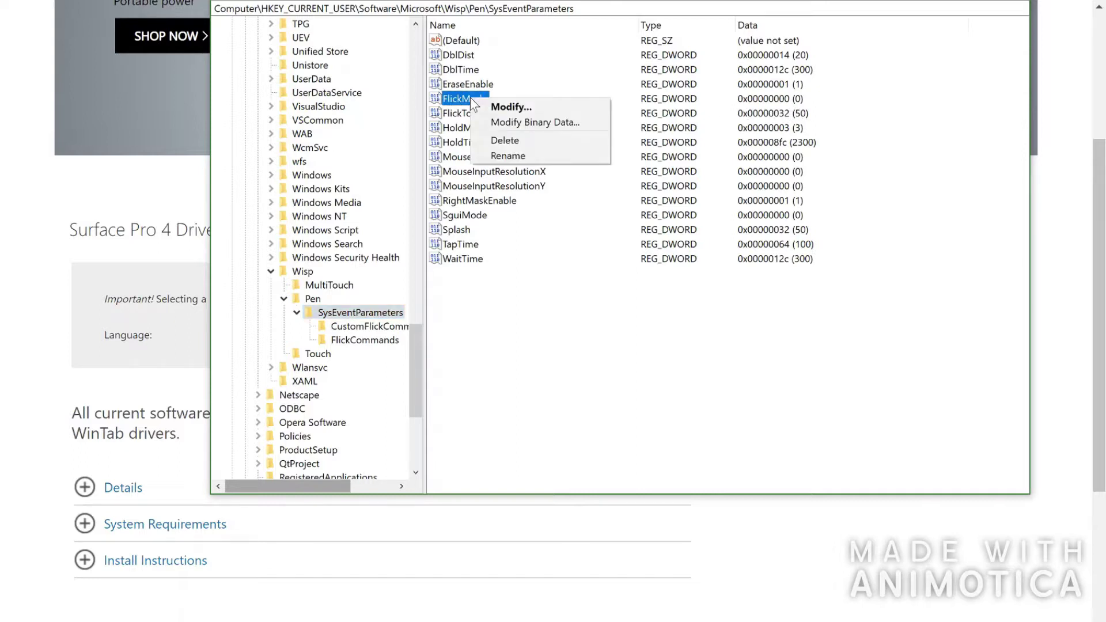
click(504, 108)
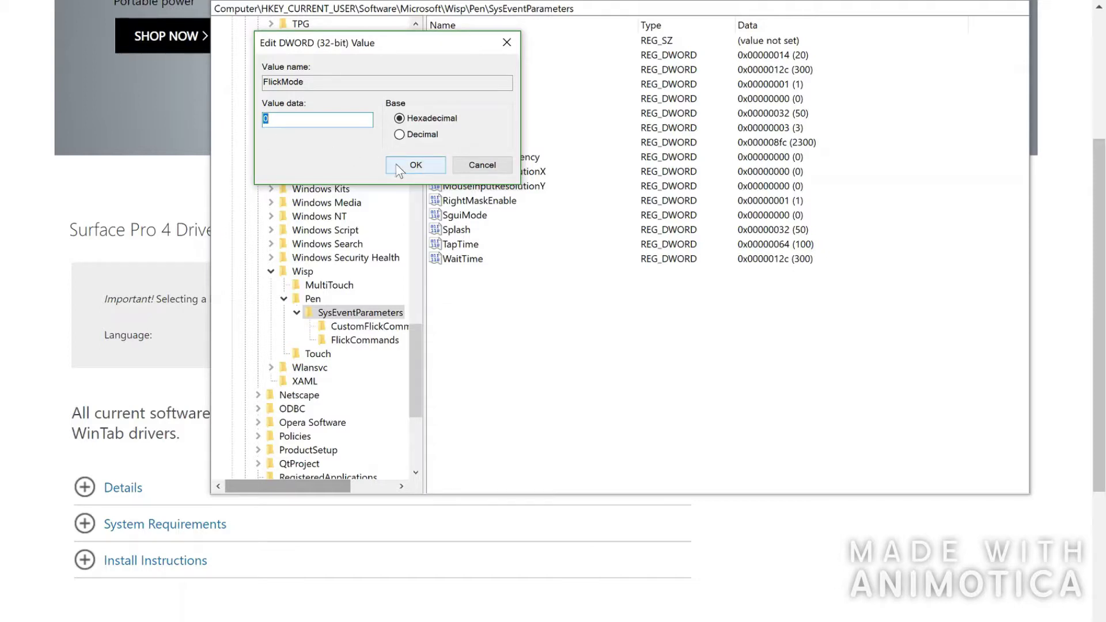
click(474, 167)
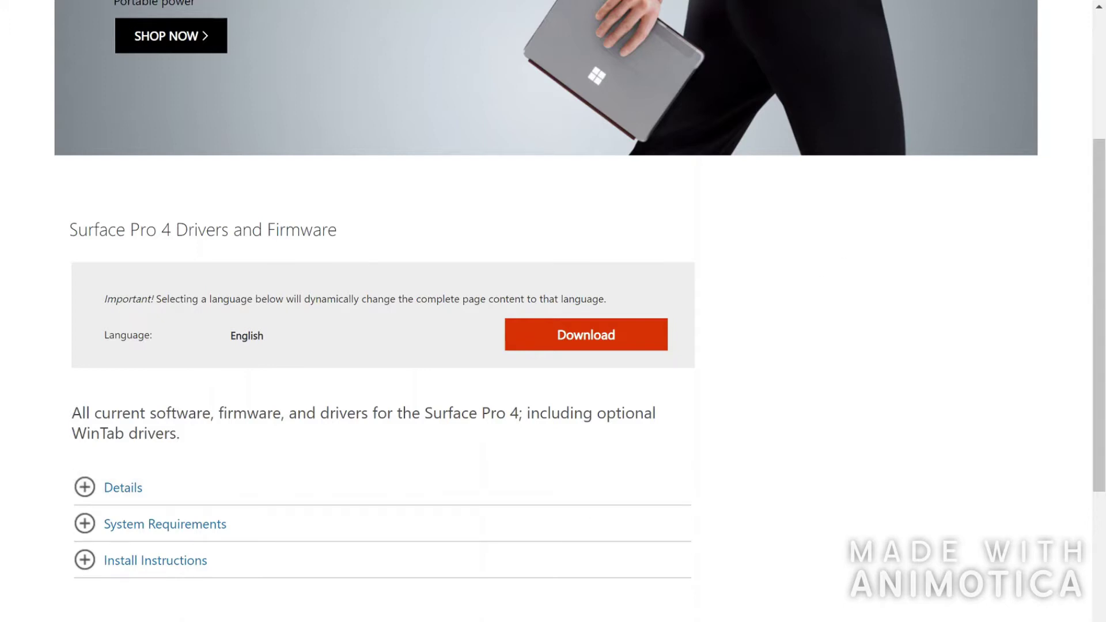
- Open Programs and Features in the Windows Control Panel
key(super)
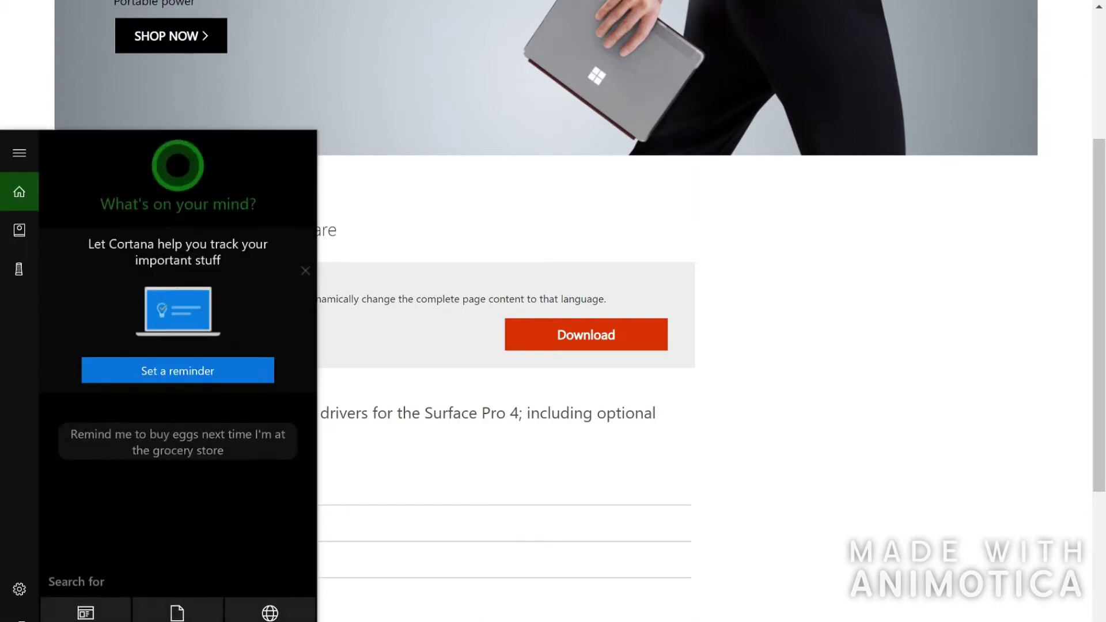
text(cont)
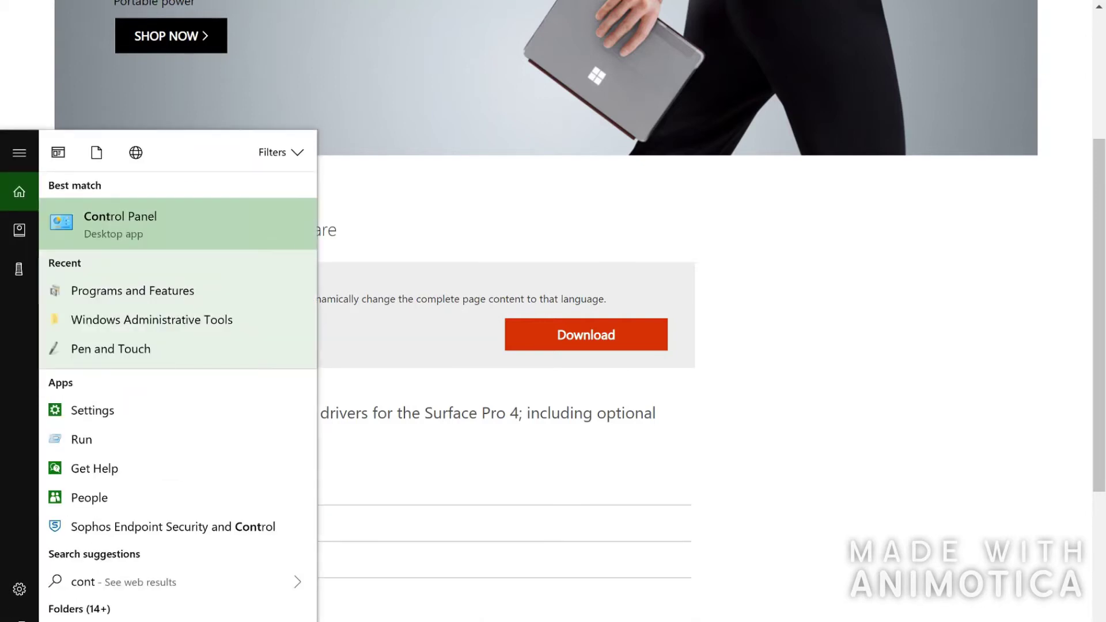
click(252, 225)
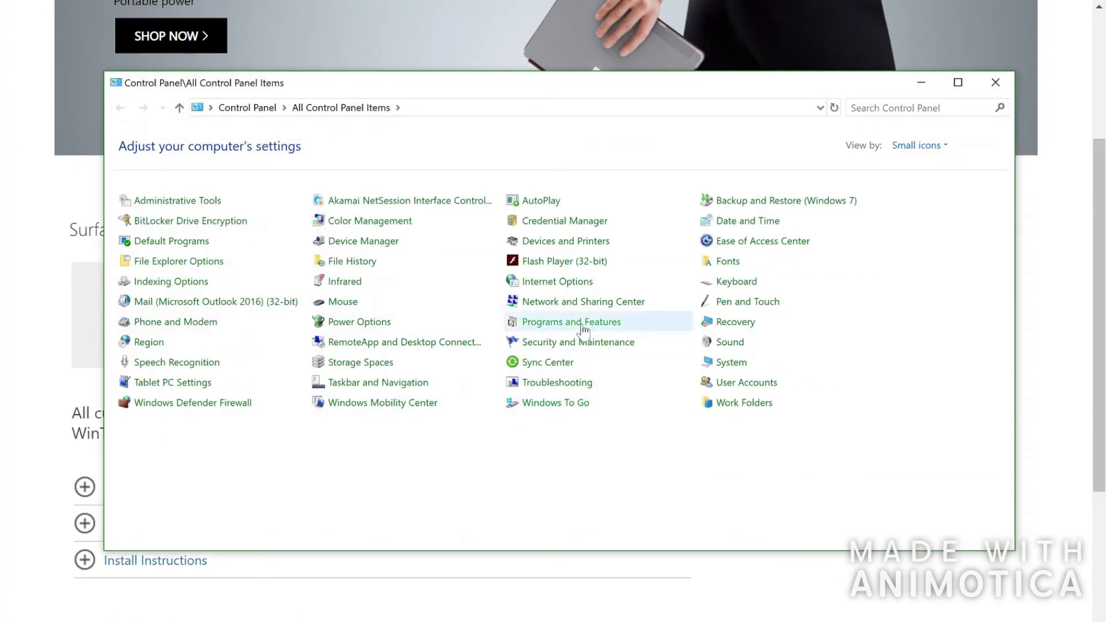
click(584, 330)
- Check the installed programs for the Microsoft Wintab driver, select Windows SDK AddOn, and close the Control Panel
scroll(395, 381, down, 4)
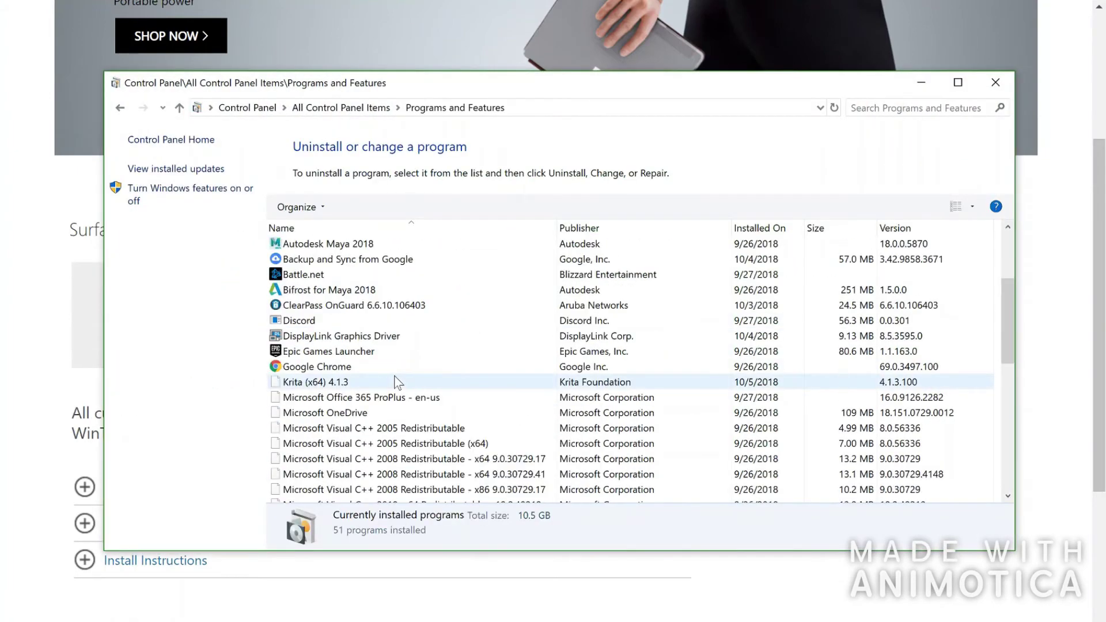
scroll(396, 382, down, 7)
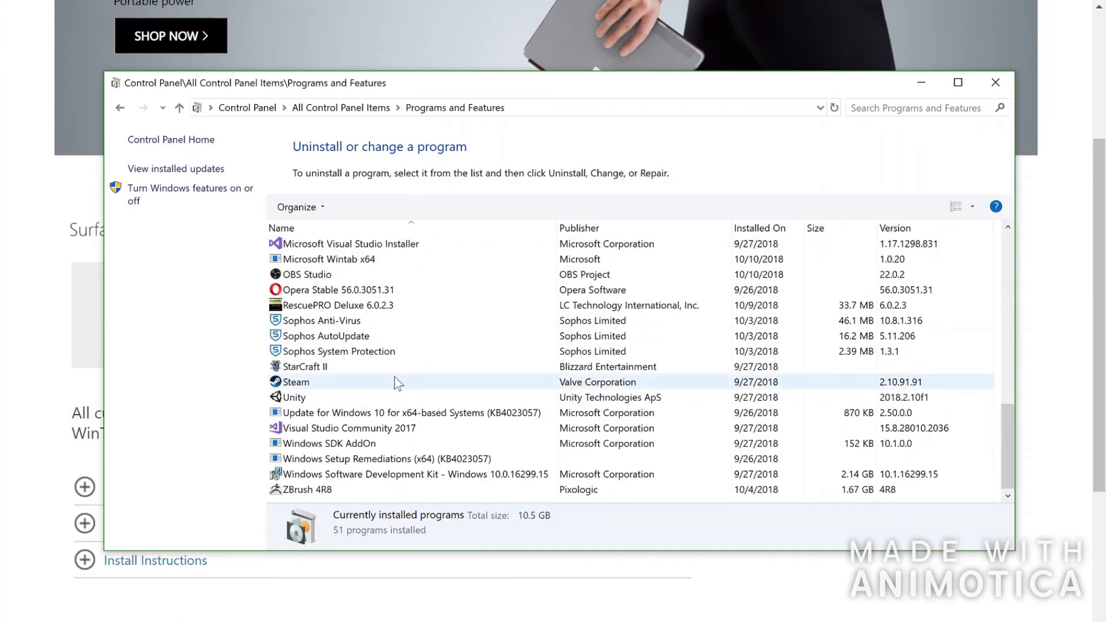
click(358, 459)
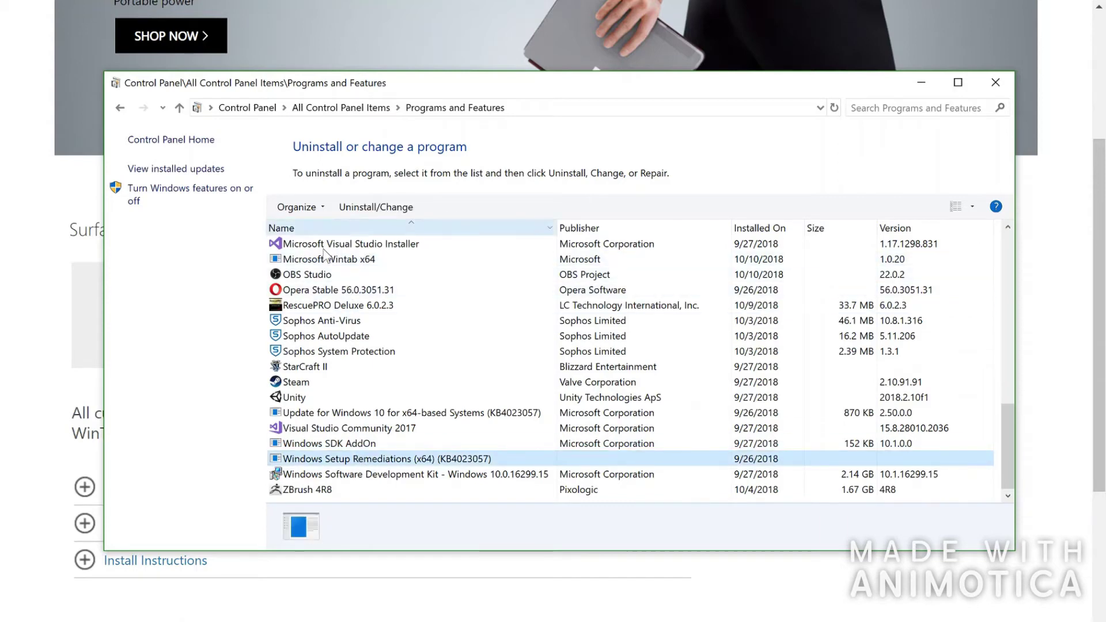
click(325, 444)
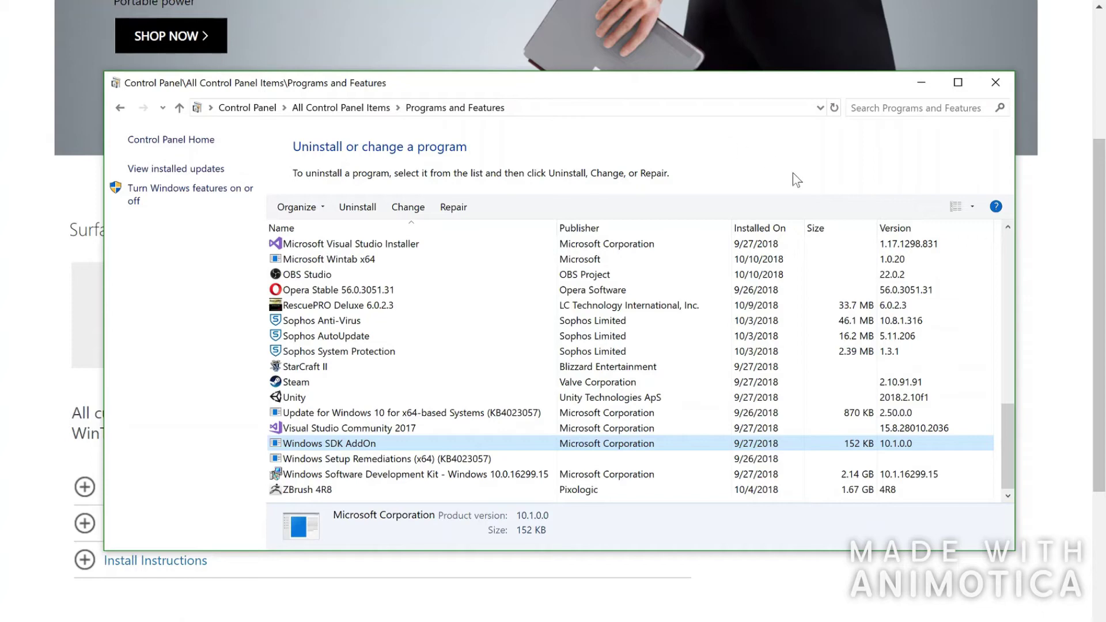
click(996, 82)
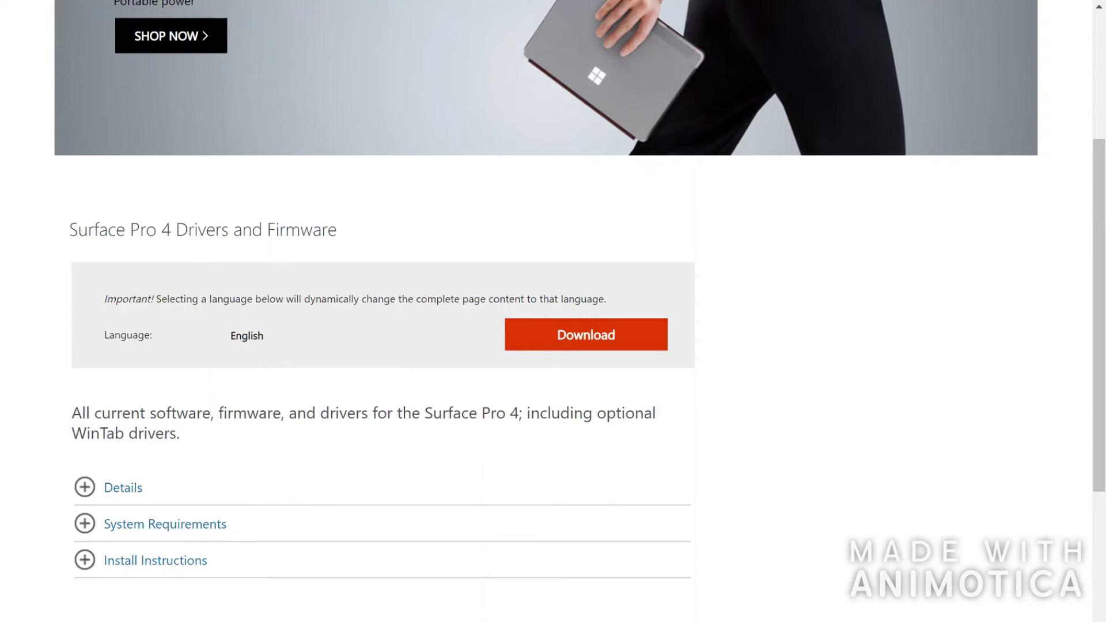
- Start WinTab_Setup_x64.exe from the Wintab_x64_1.0.0.20 folder, select the Repair option, cancel the setup, and close the folder
key(alt+Tab)
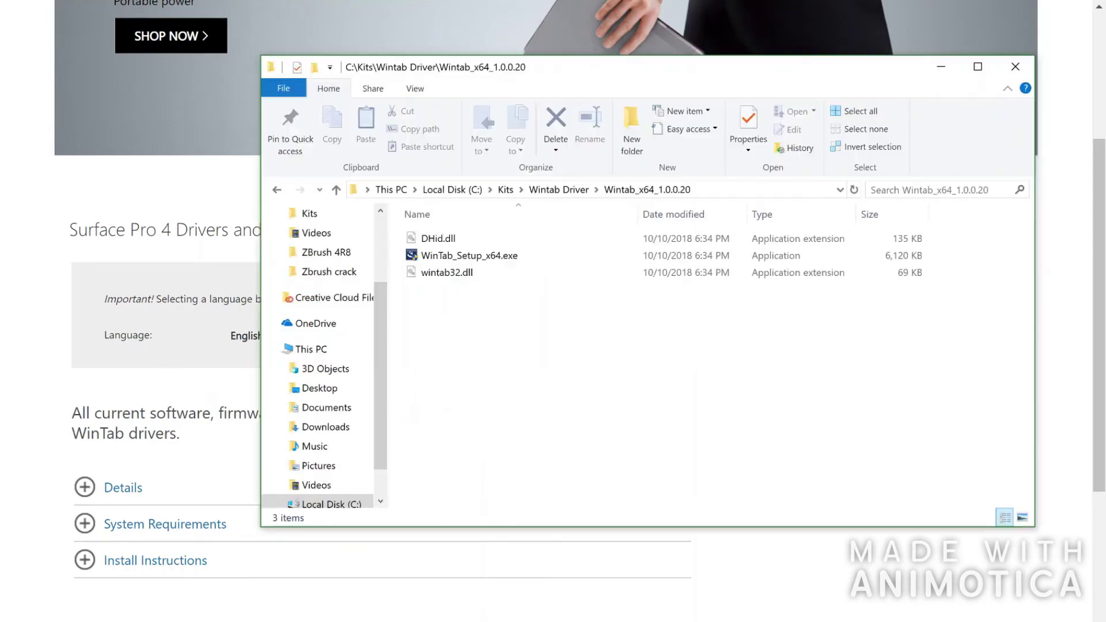
click(503, 261)
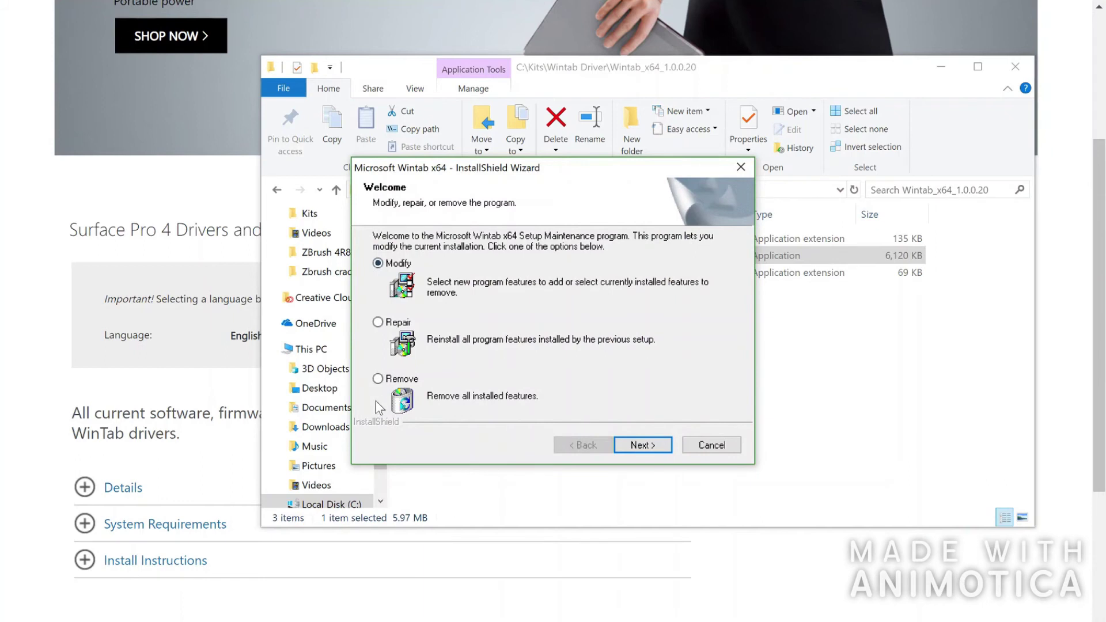
click(377, 322)
click(717, 445)
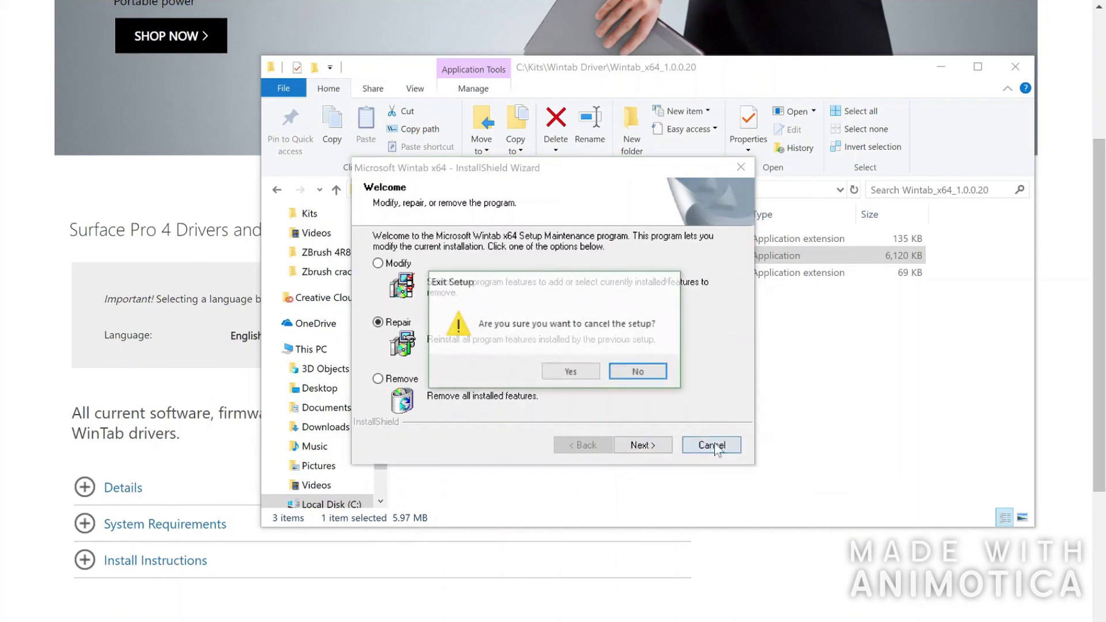
click(594, 372)
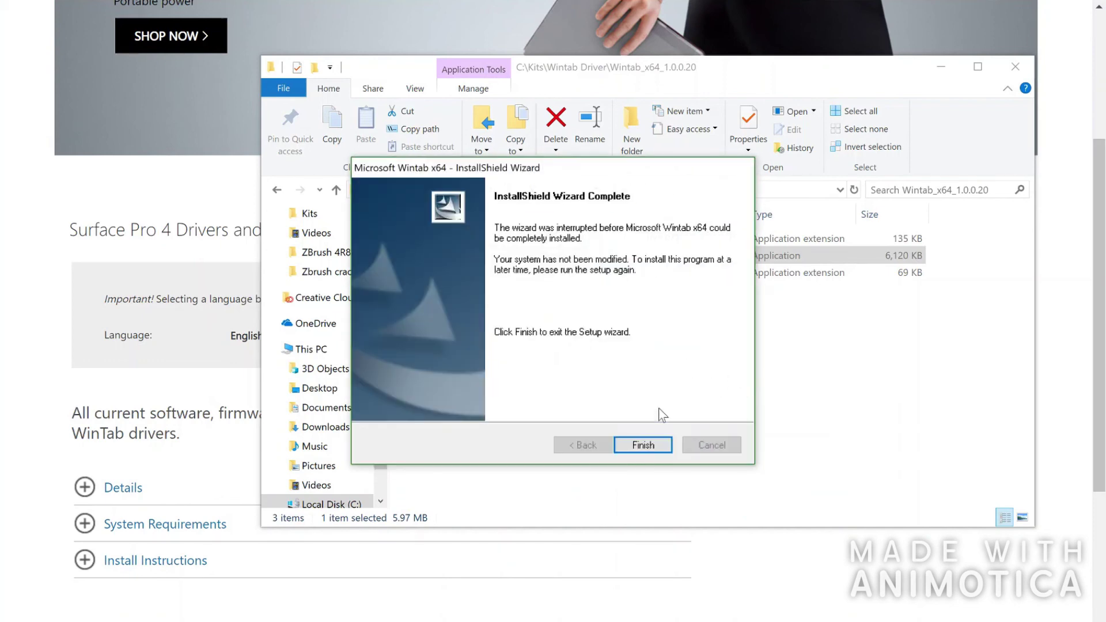
click(655, 439)
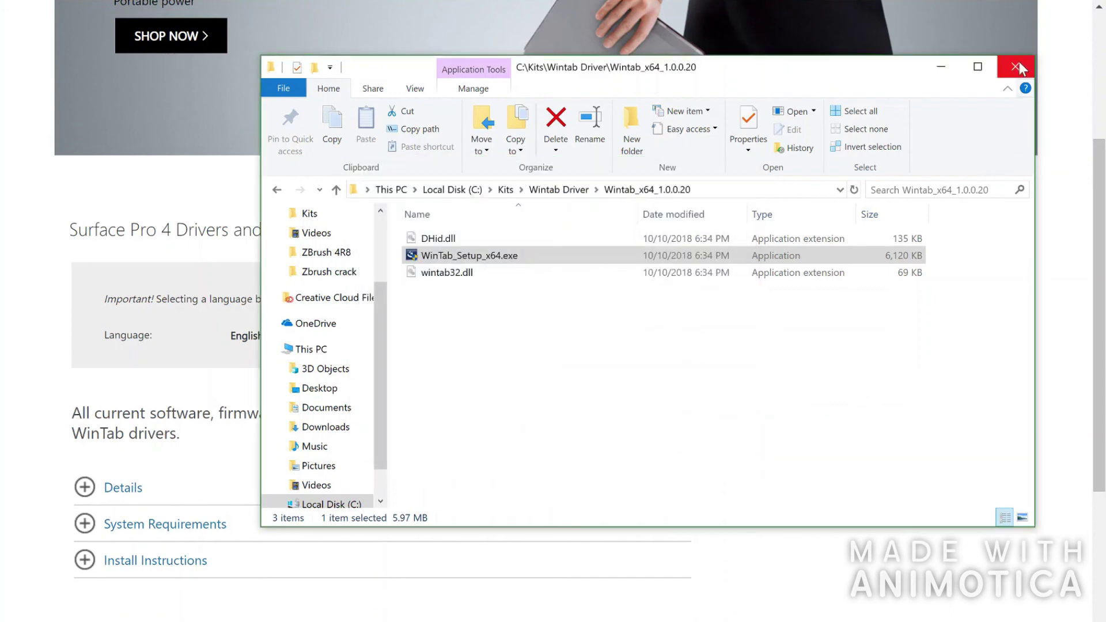
click(1016, 67)
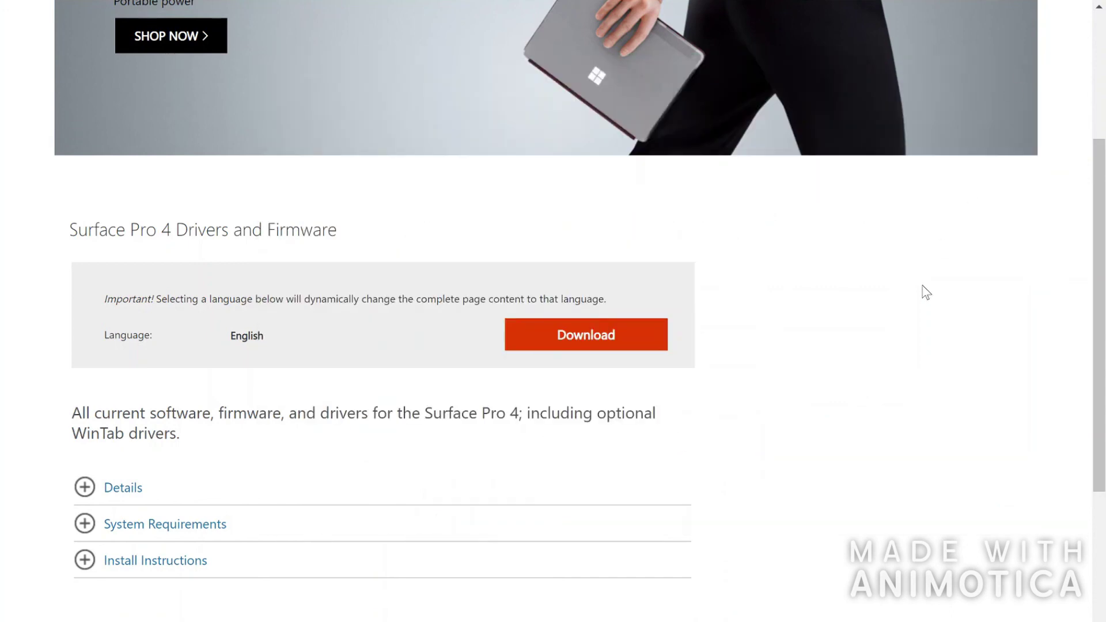